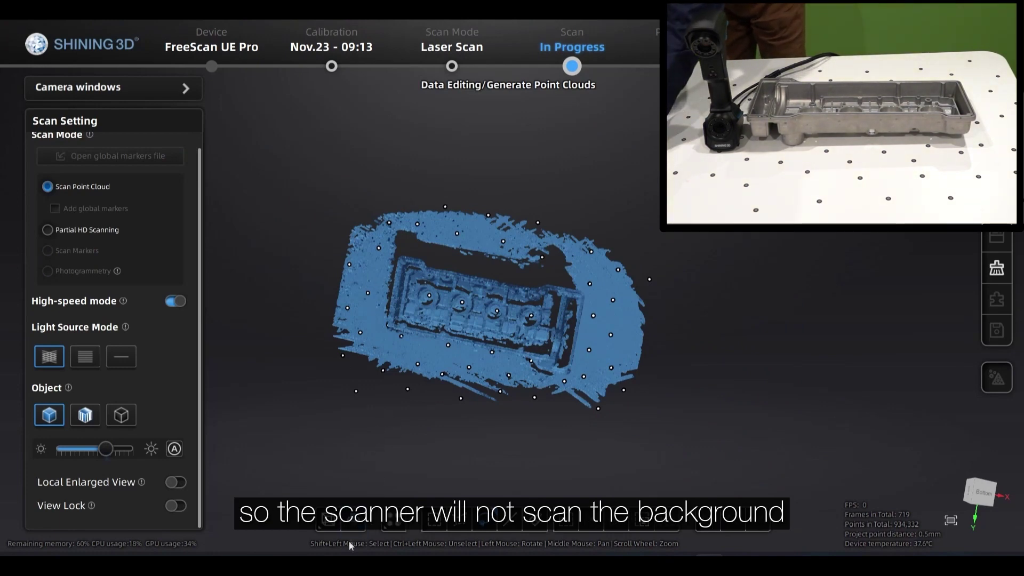
Step: Create a cutting plane through three markers and apply it to drop the marker table
{"action": "left_click", "coordinate": [361, 527]}
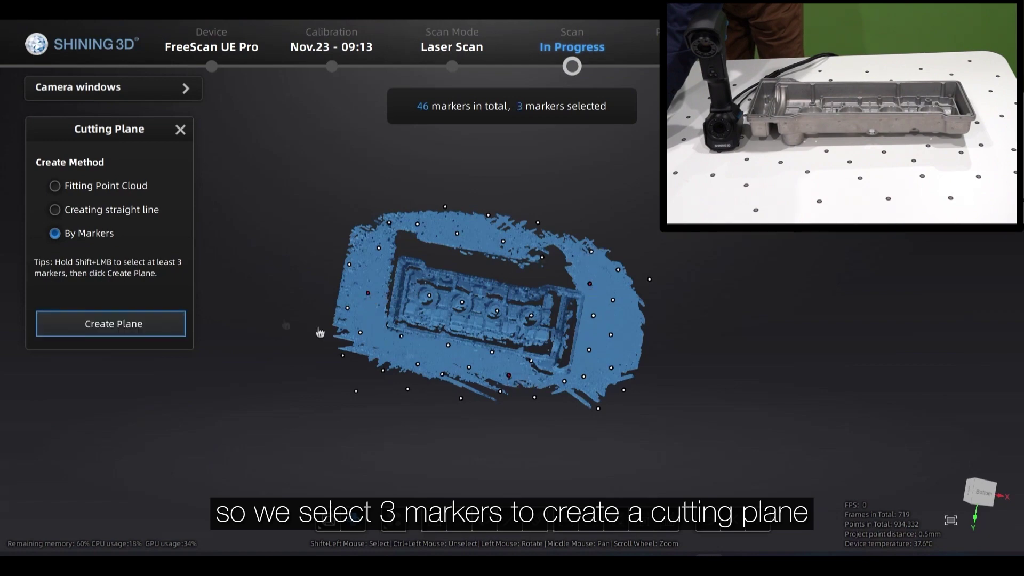
{"action": "left_click", "coordinate": [144, 330]}
{"action": "left_click", "coordinate": [165, 285]}
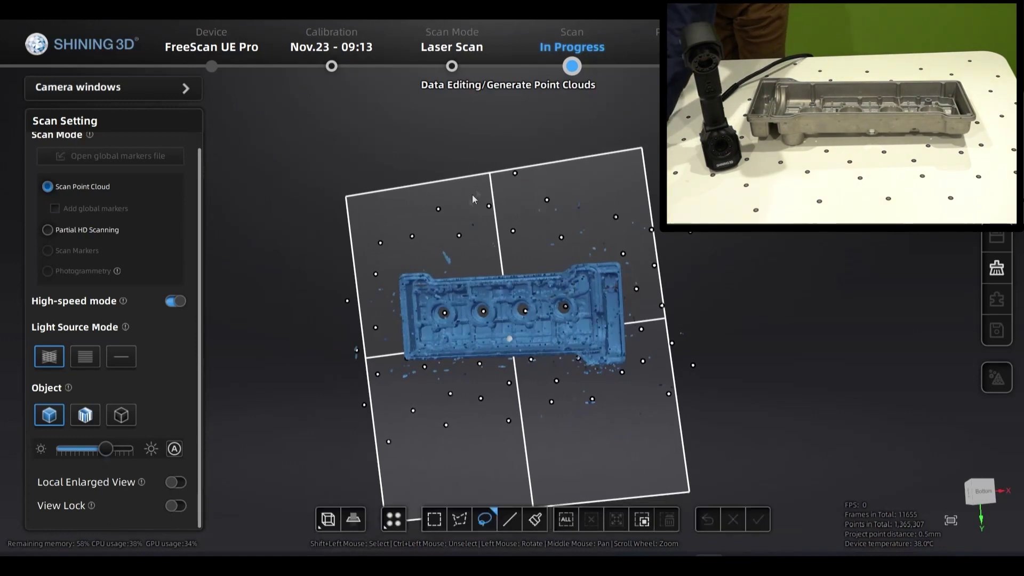
Step: Select the valve cover's connected domain in the point cloud
{"action": "scroll", "coordinate": [441, 318], "scroll_direction": "up", "scroll_amount": 5}
{"action": "scroll", "coordinate": [442, 318], "scroll_direction": "up", "scroll_amount": 3}
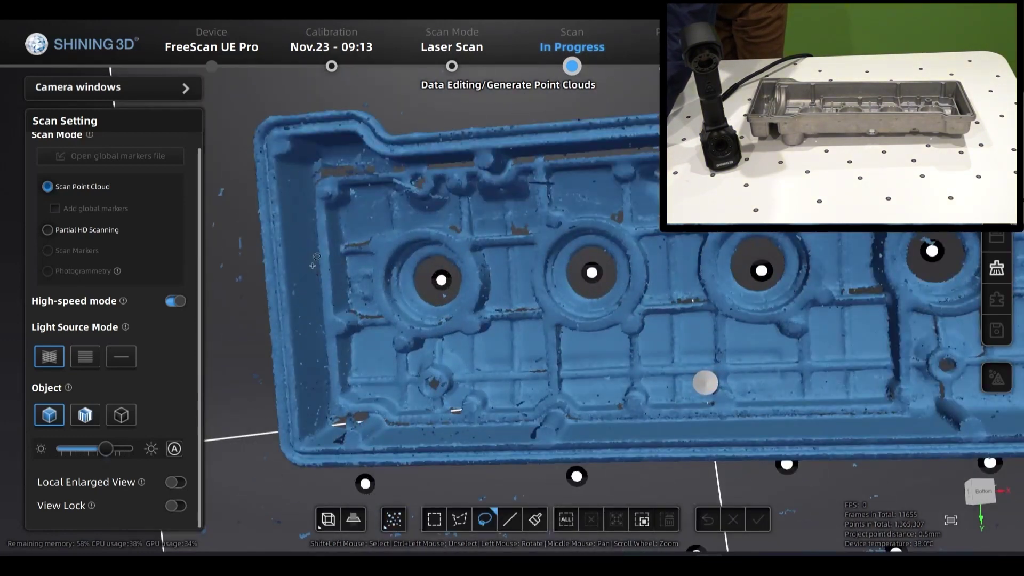
{"action": "right_click", "coordinate": [310, 264]}
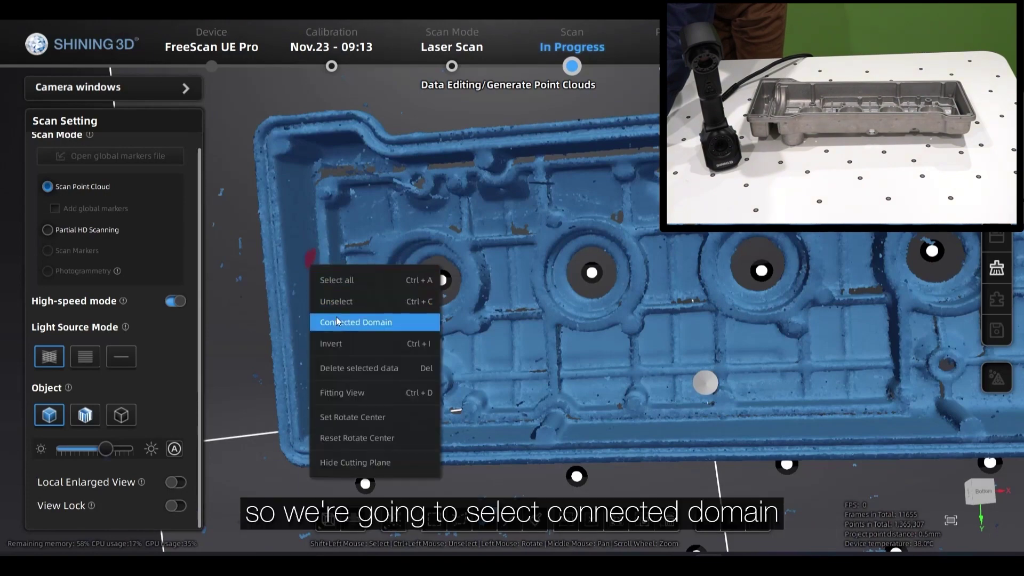
{"action": "left_click", "coordinate": [337, 317]}
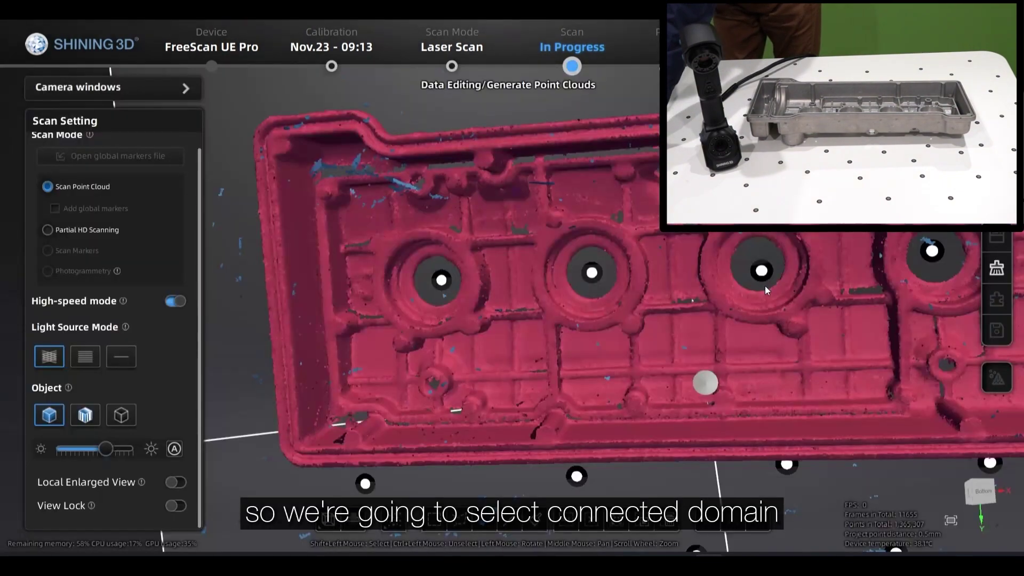
Step: Invert the selection, delete the noise points, and apply the edit
{"action": "scroll", "coordinate": [765, 286], "scroll_direction": "down", "scroll_amount": 3}
{"action": "left_click_drag", "start_coordinate": [786, 299], "coordinate": [545, 326]}
{"action": "right_click", "coordinate": [587, 319]}
{"action": "left_click", "coordinate": [612, 392]}
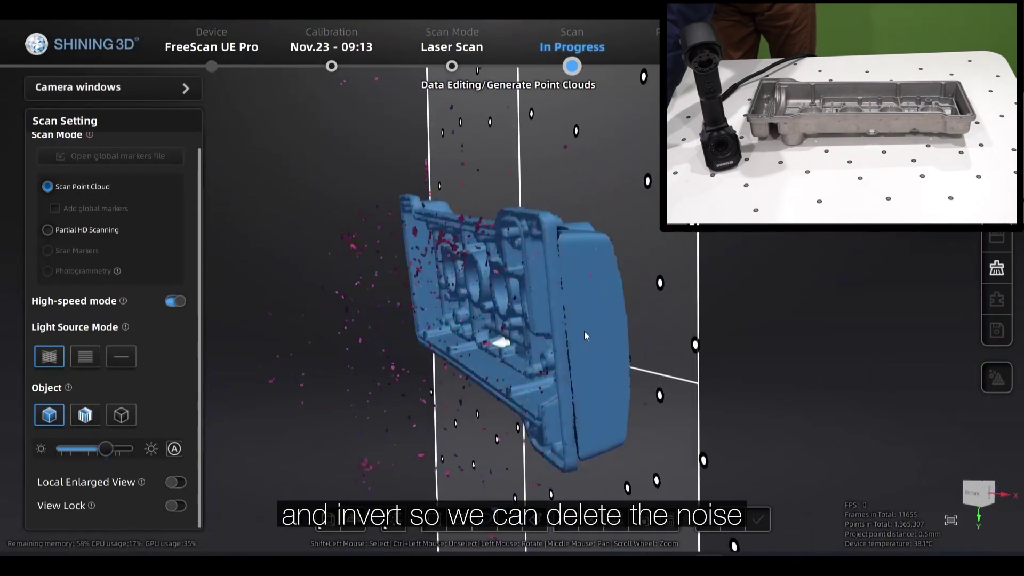
{"action": "key", "text": "Delete"}
{"action": "left_click", "coordinate": [760, 525]}
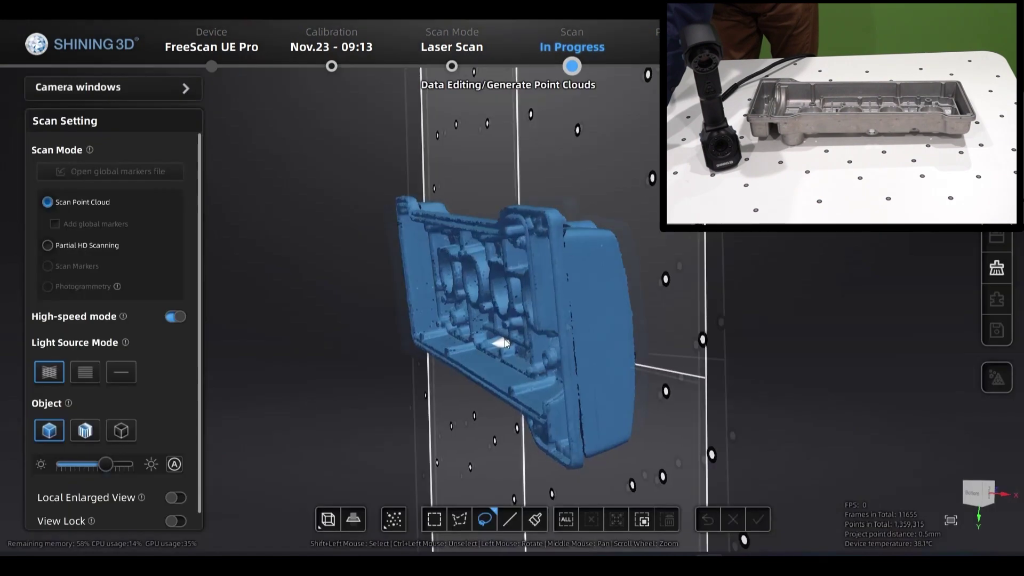
{"action": "left_click_drag", "start_coordinate": [505, 310], "coordinate": [852, 296]}
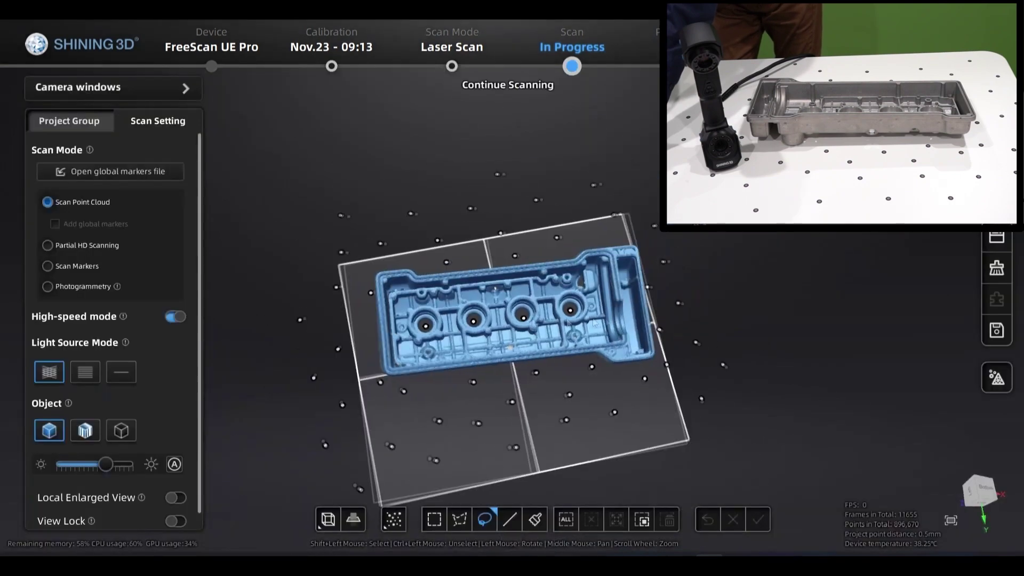
Step: Add a second project in the Project Group for the flipped valve cover
{"action": "left_click_drag", "start_coordinate": [761, 338], "coordinate": [475, 326]}
{"action": "scroll", "coordinate": [475, 327], "scroll_direction": "up", "scroll_amount": 3}
{"action": "scroll", "coordinate": [491, 344], "scroll_direction": "down", "scroll_amount": 5}
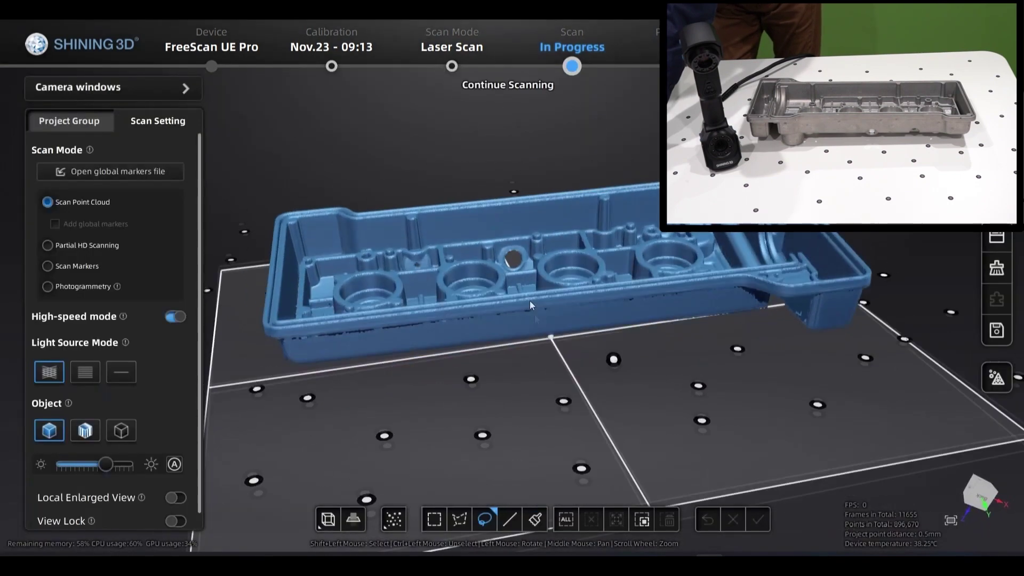
{"action": "left_click", "coordinate": [94, 125]}
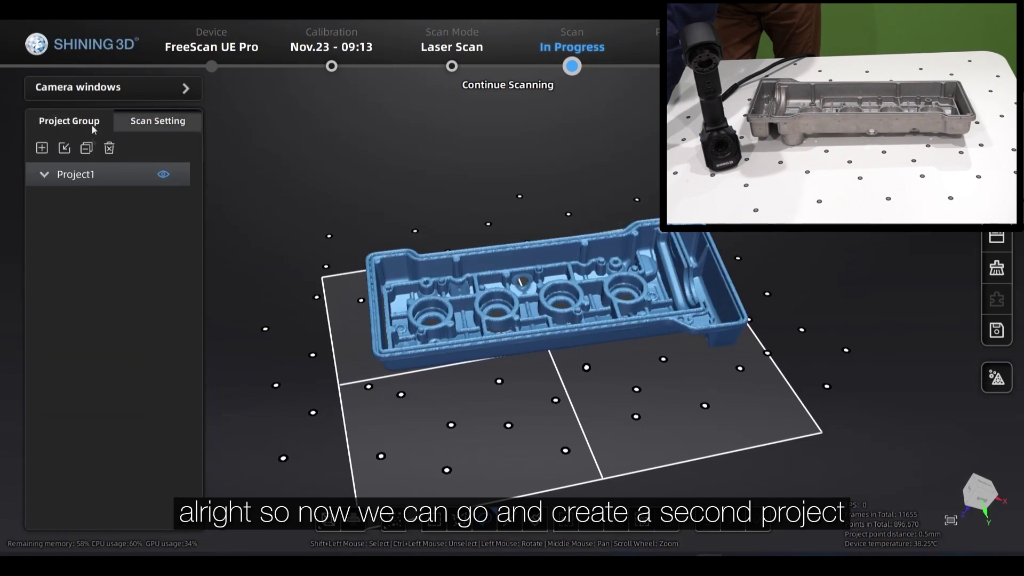
{"action": "left_click", "coordinate": [42, 149]}
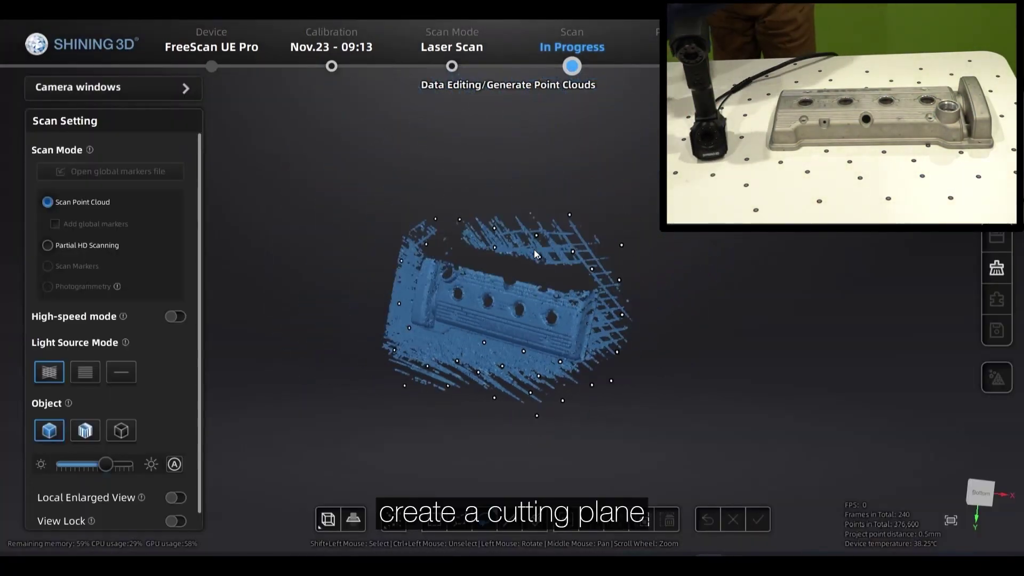
Step: Create and apply a cutting plane through three table markers for the second scan
{"action": "scroll", "coordinate": [499, 336], "scroll_direction": "up", "scroll_amount": 3}
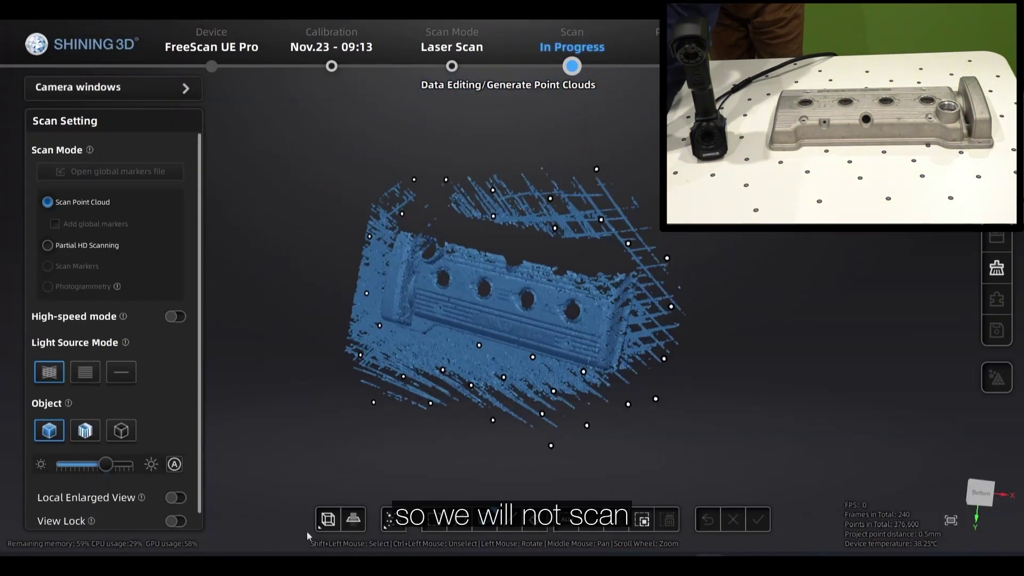
{"action": "left_click", "coordinate": [351, 528]}
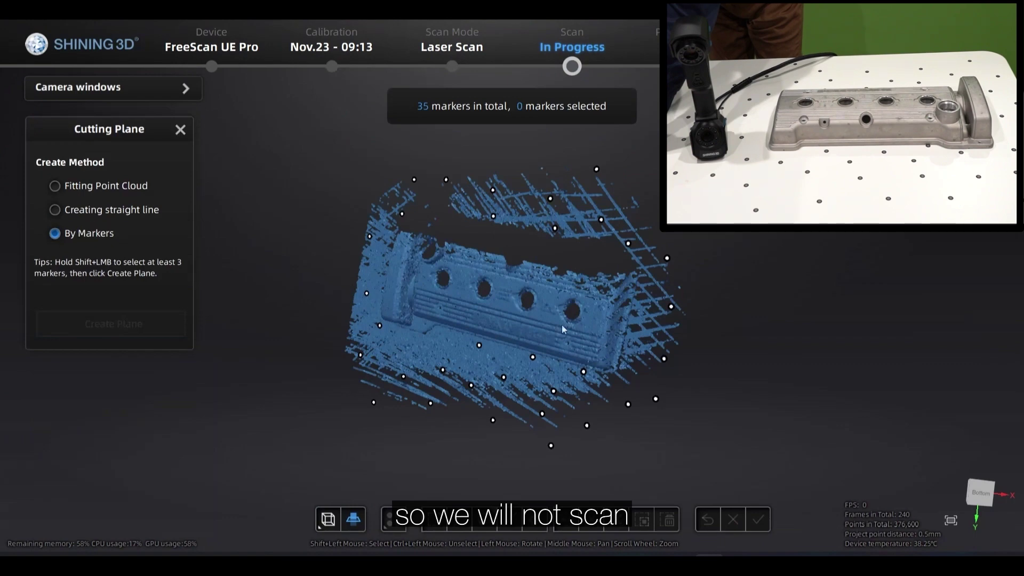
{"action": "left_click", "coordinate": [551, 199], "text": "shift"}
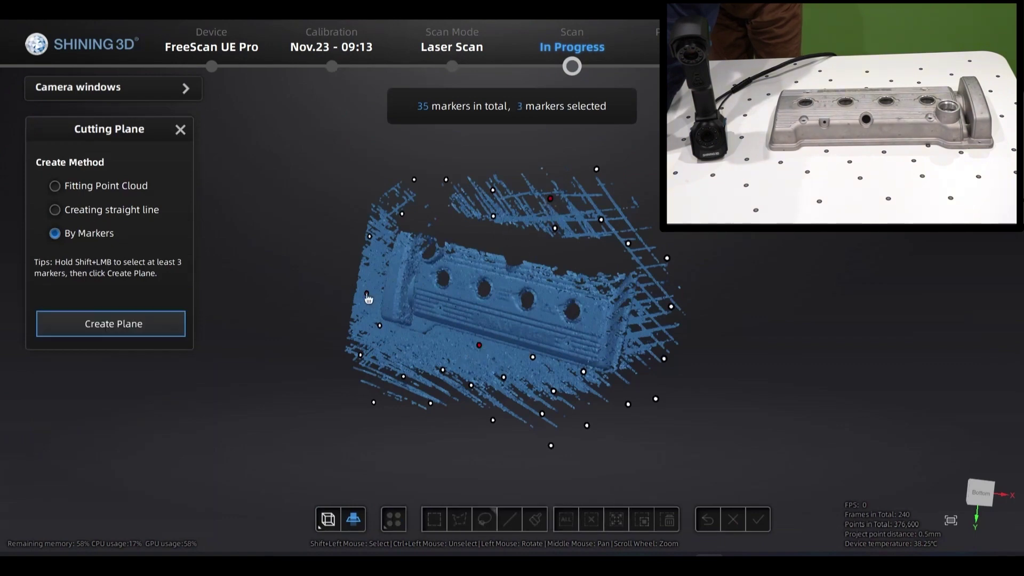
{"action": "left_click", "coordinate": [182, 329]}
{"action": "left_click", "coordinate": [171, 286]}
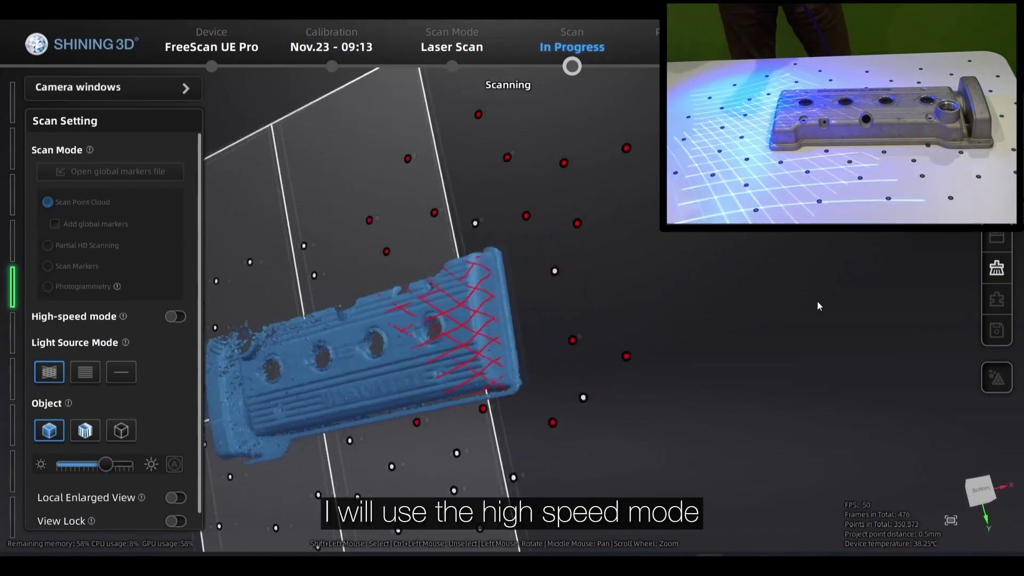
Step: Turn on High-speed mode in Scan Setting
{"action": "left_click", "coordinate": [174, 317]}
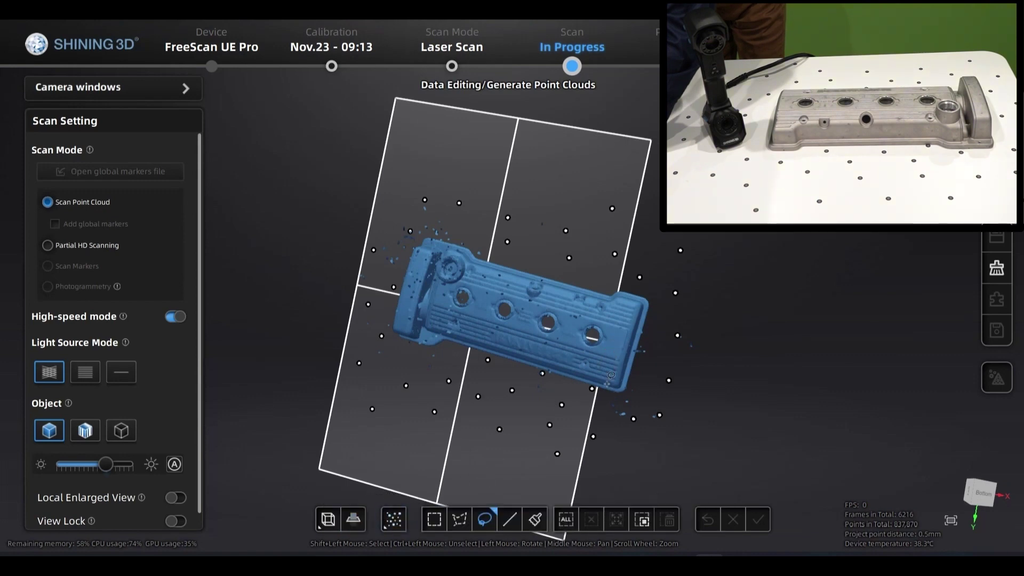
Step: Select the scan's connected main body and invert the selection to the stray points
{"action": "right_click", "coordinate": [604, 350]}
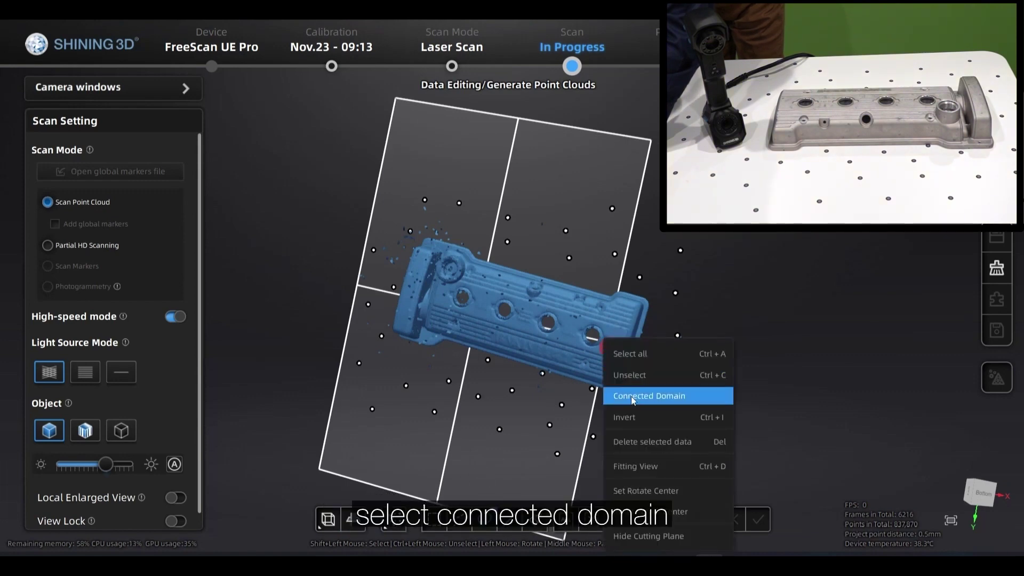
{"action": "left_click", "coordinate": [622, 396]}
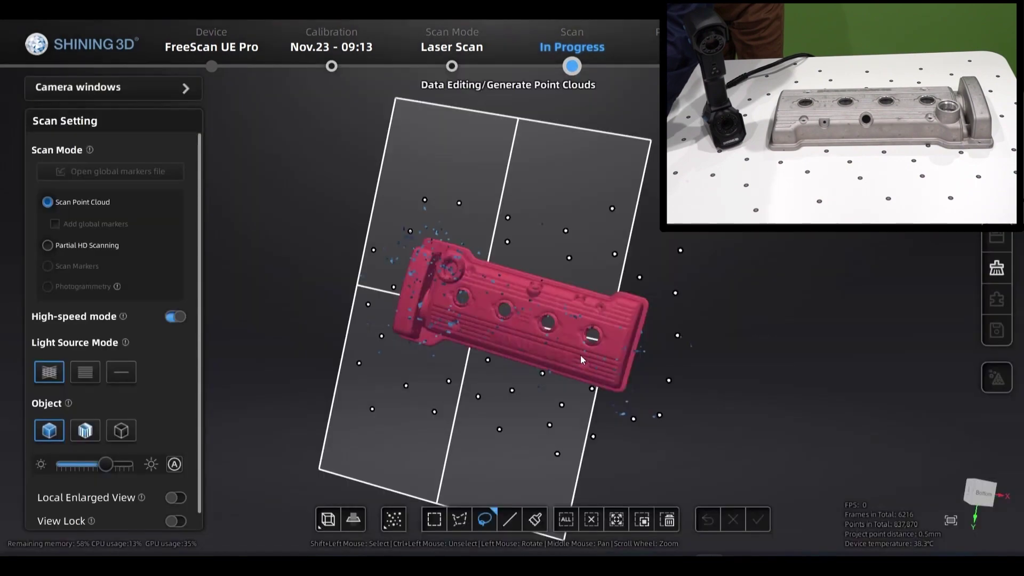
{"action": "right_click", "coordinate": [577, 355]}
{"action": "left_click", "coordinate": [597, 416]}
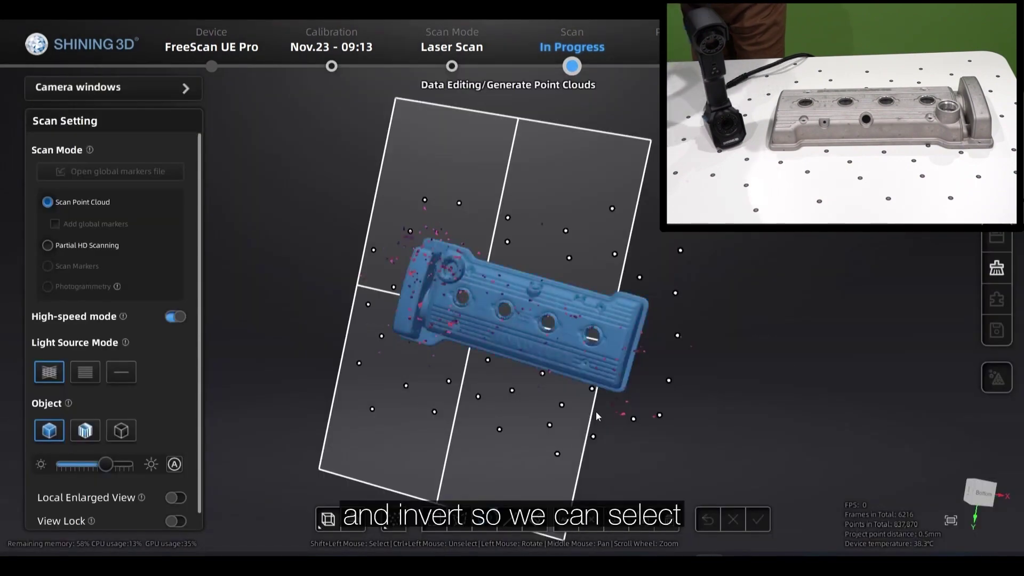
Step: Delete the stray points, apply the edit, and generate the optimized point cloud
{"action": "left_click", "coordinate": [668, 519]}
{"action": "left_click", "coordinate": [757, 523]}
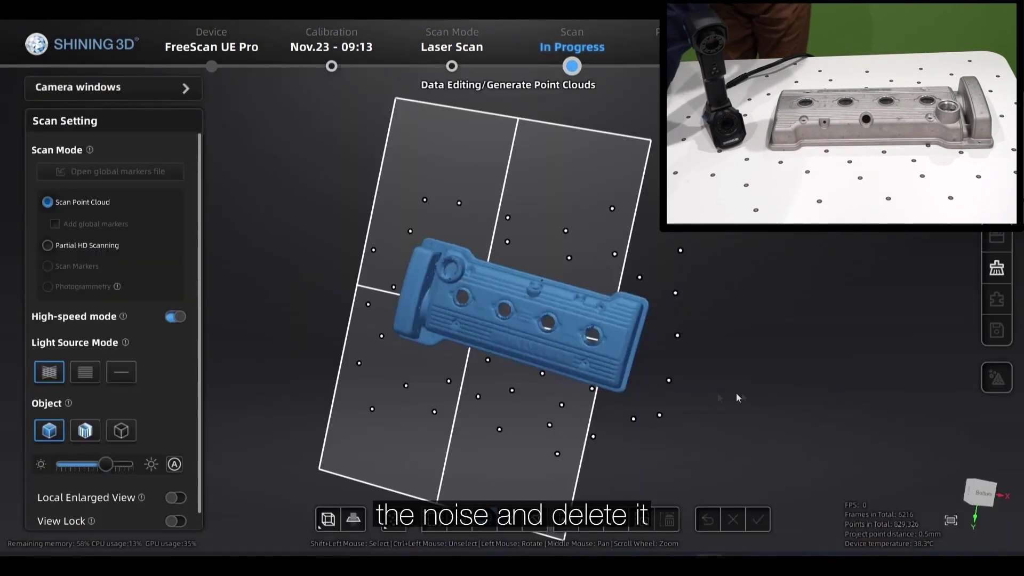
{"action": "left_click_drag", "start_coordinate": [736, 393], "coordinate": [489, 355]}
{"action": "left_click", "coordinate": [572, 66]}
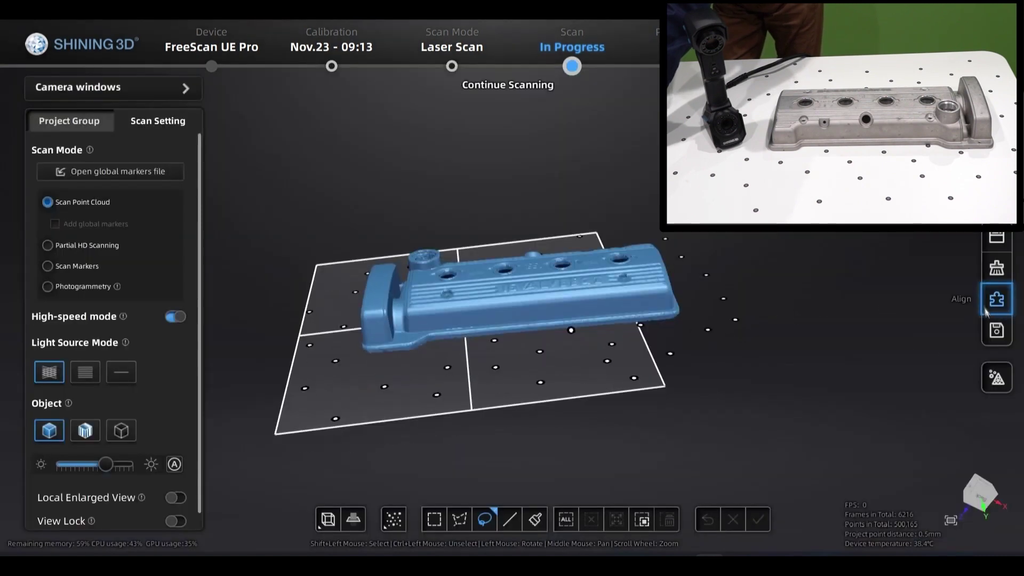
Step: Feature-align floated Project2 onto fixed Project1 and merge them into Group1
{"action": "left_click", "coordinate": [986, 311]}
{"action": "left_click", "coordinate": [50, 169]}
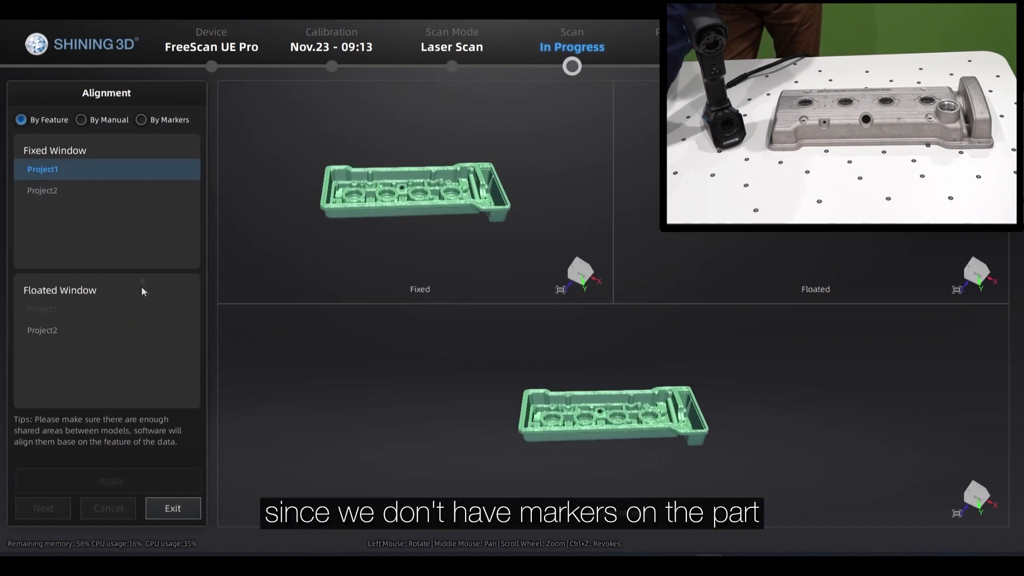
{"action": "left_click", "coordinate": [55, 330]}
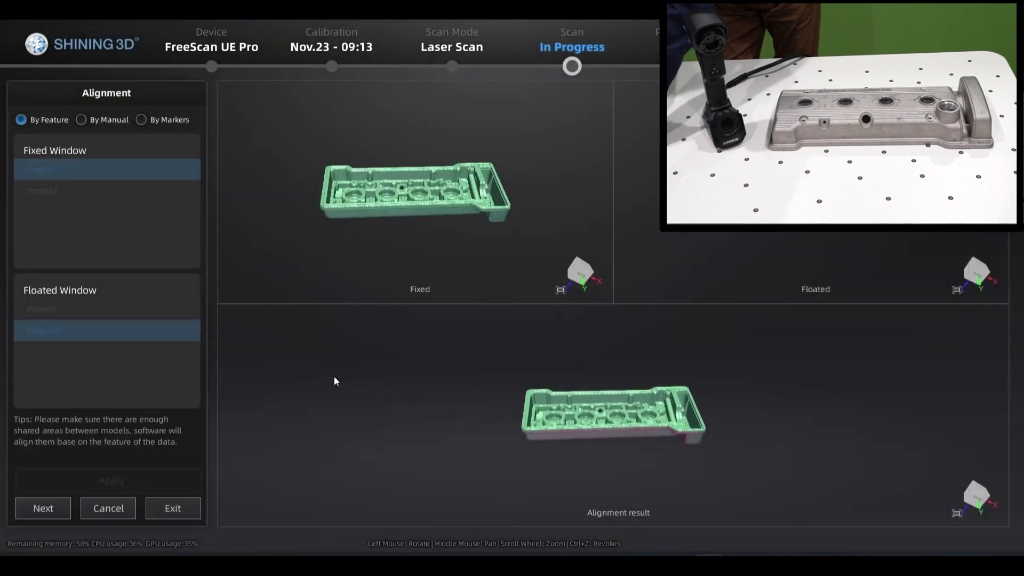
{"action": "left_click_drag", "start_coordinate": [690, 424], "coordinate": [520, 418]}
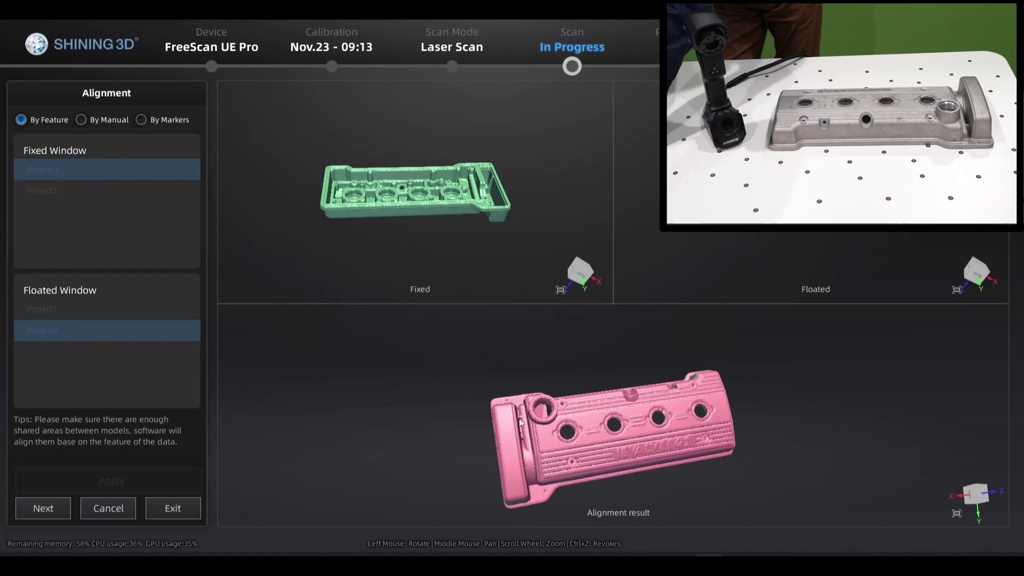
{"action": "left_click", "coordinate": [55, 507]}
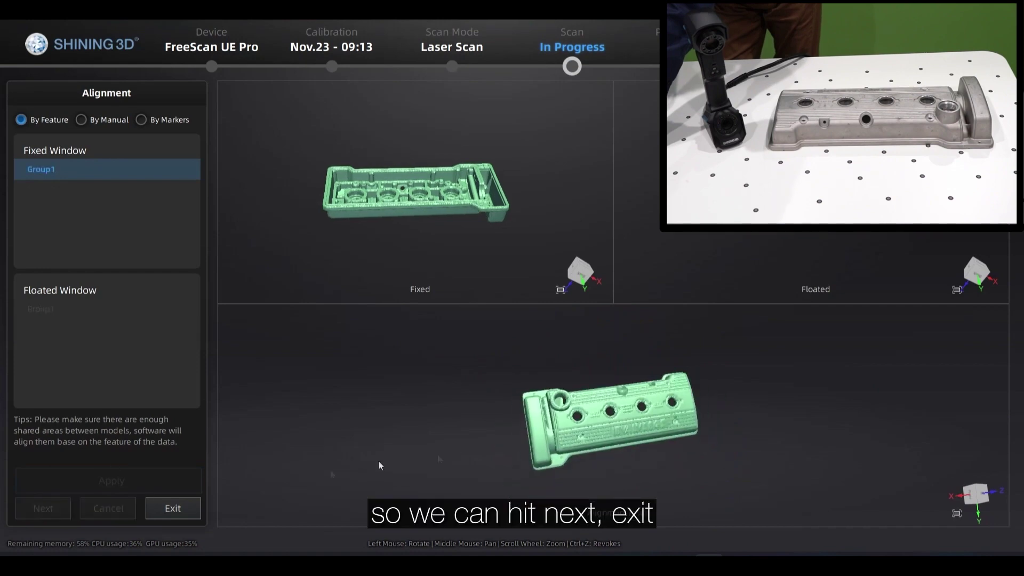
{"action": "left_click", "coordinate": [190, 514]}
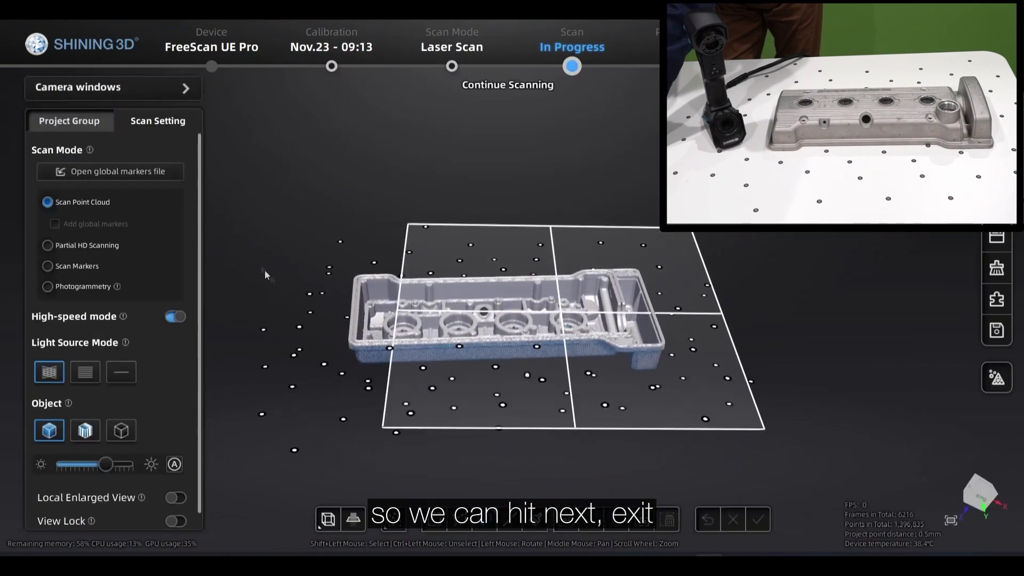
Step: Hide the markers of Project1 and Project2 in the Project Group
{"action": "left_click", "coordinate": [68, 123]}
{"action": "left_click", "coordinate": [44, 175]}
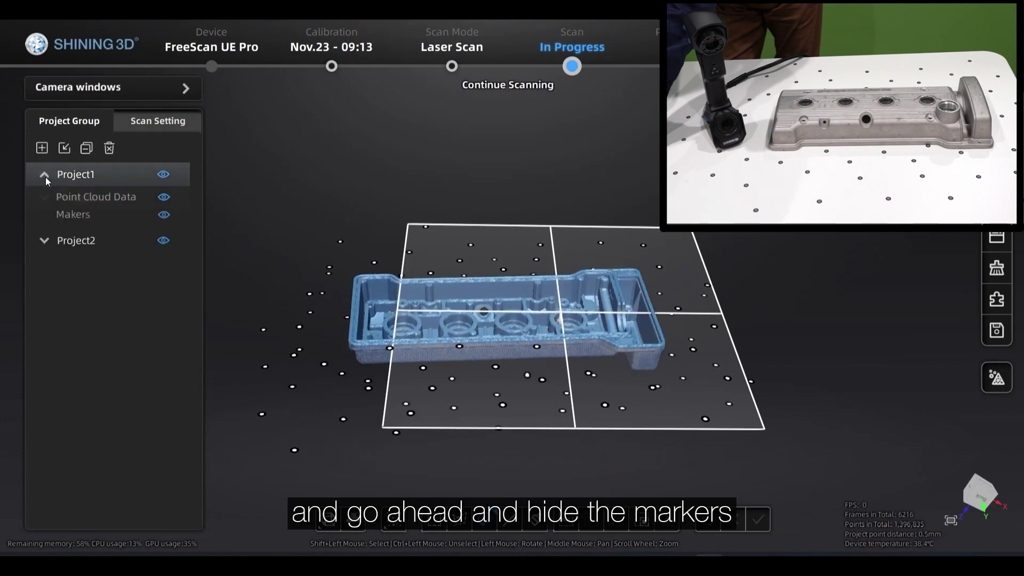
{"action": "left_click", "coordinate": [165, 216]}
{"action": "left_click", "coordinate": [44, 242]}
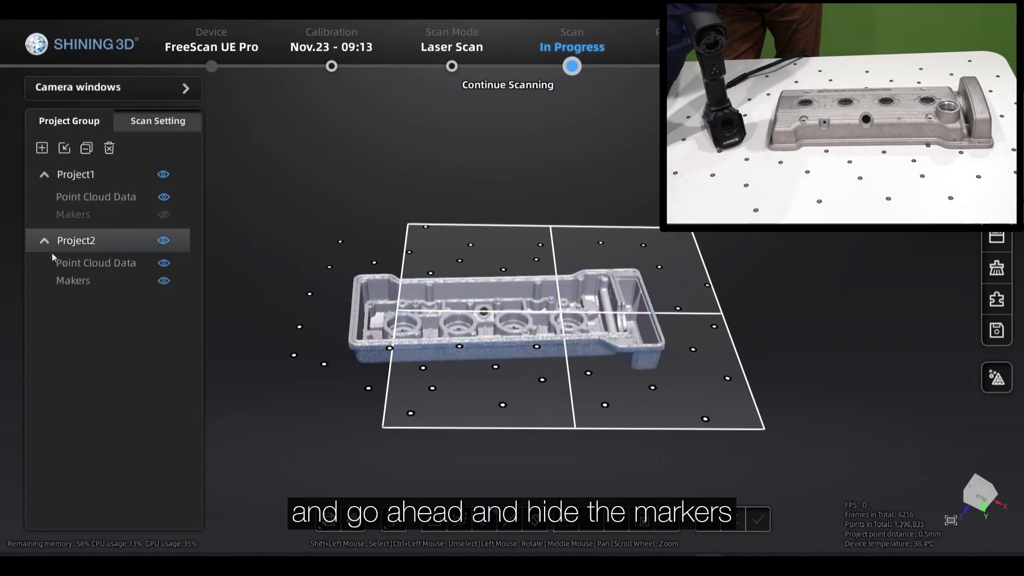
{"action": "left_click", "coordinate": [163, 280]}
Step: Delete the cutting plane and make Project1's point cloud visible again
{"action": "left_click", "coordinate": [353, 518]}
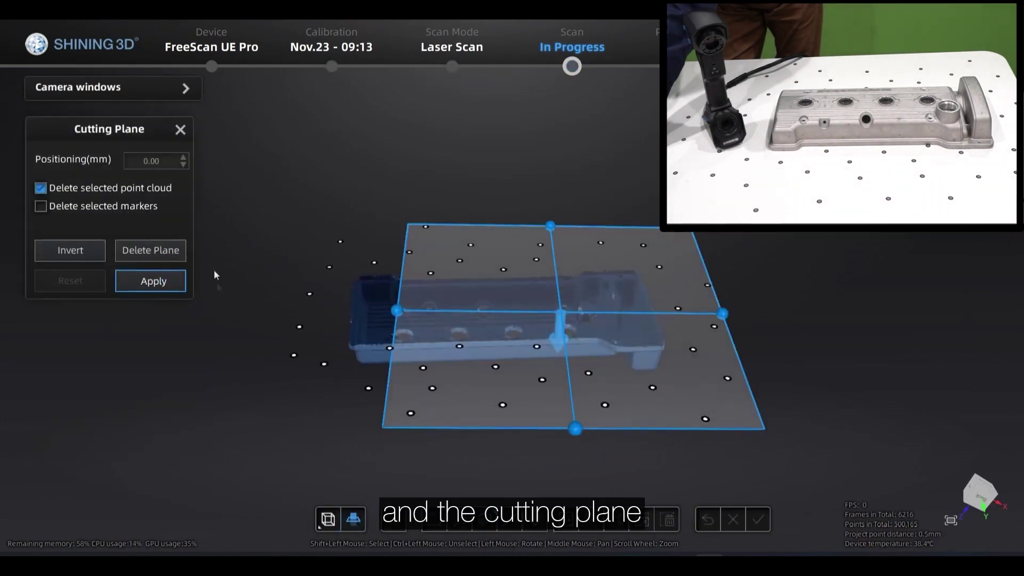
{"action": "left_click", "coordinate": [151, 281]}
{"action": "left_click", "coordinate": [462, 319]}
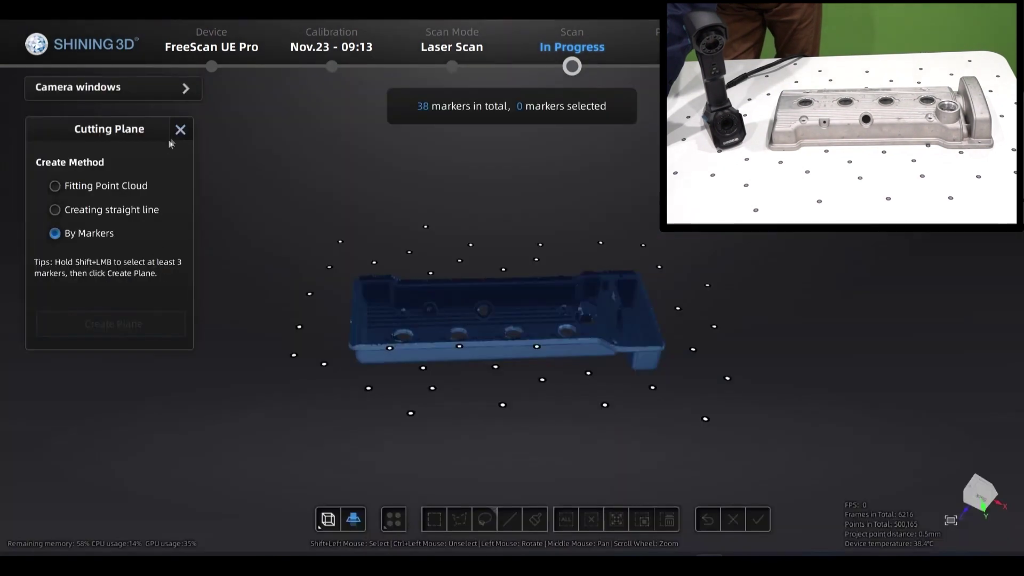
{"action": "left_click", "coordinate": [176, 294]}
{"action": "left_click", "coordinate": [164, 175]}
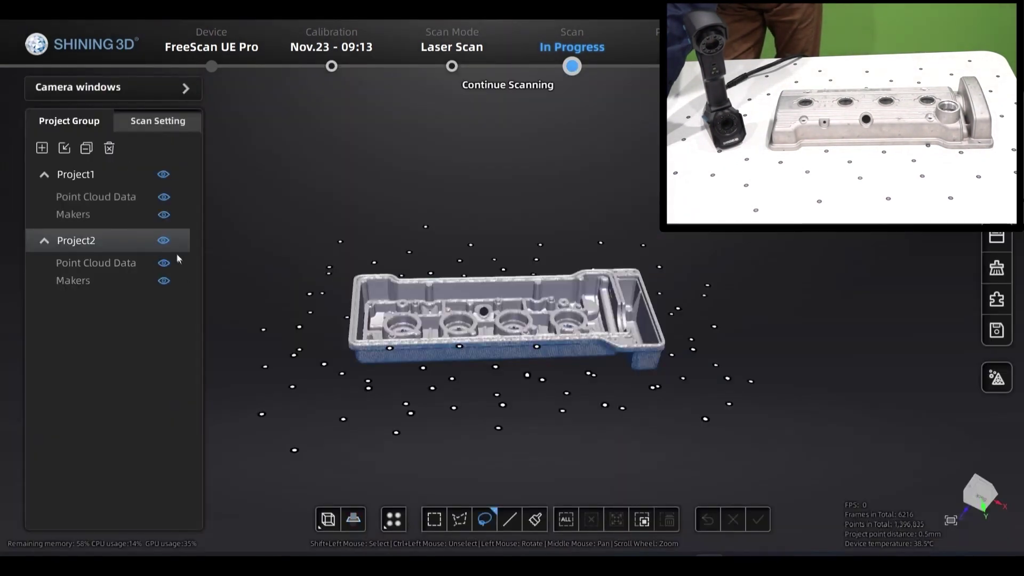
{"action": "left_click", "coordinate": [154, 118]}
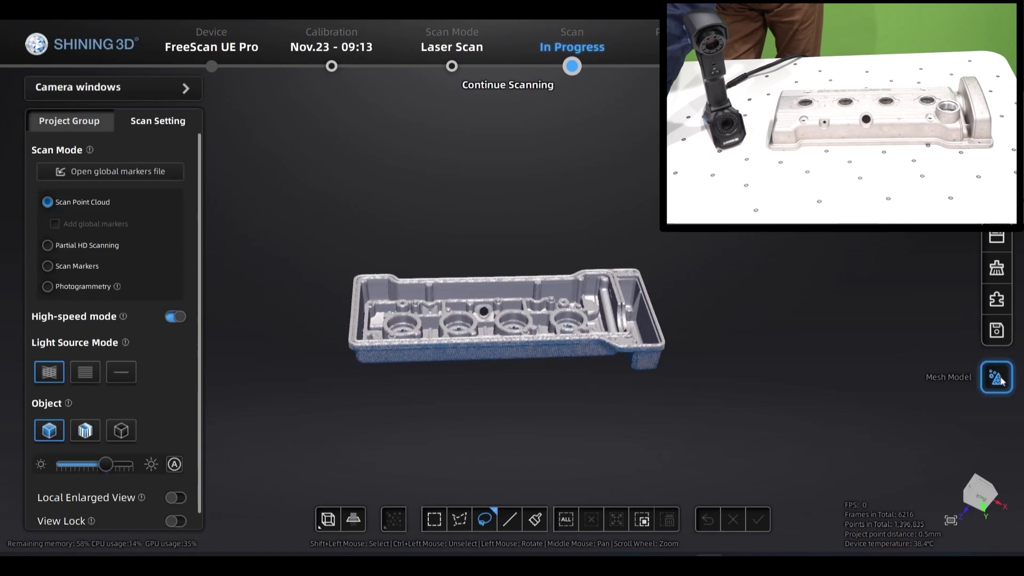
Step: Mesh the merged point cloud with Medium filtering into a 2,279,158-triangle model
{"action": "left_click_drag", "start_coordinate": [614, 256], "coordinate": [252, 273]}
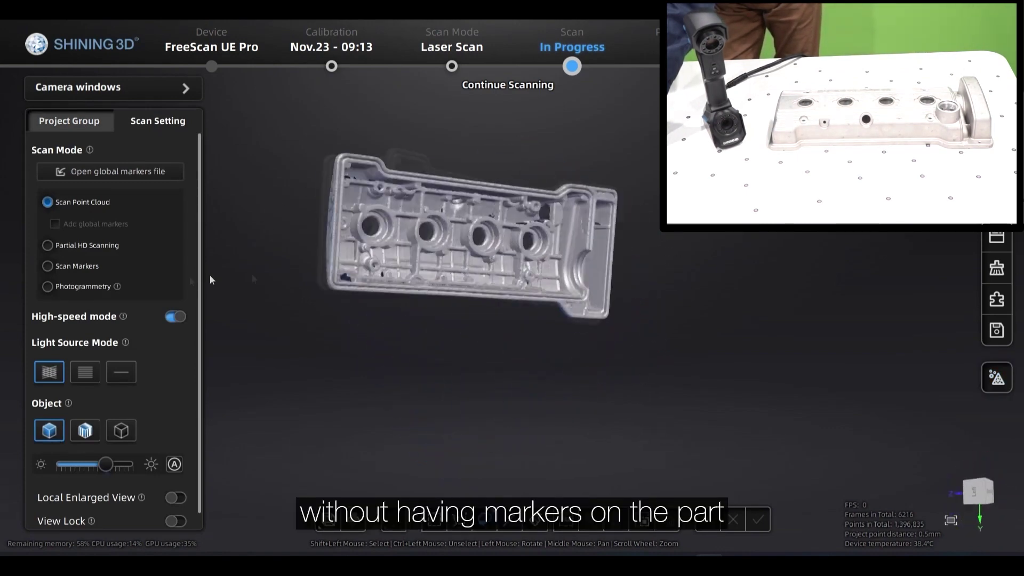
{"action": "left_click", "coordinate": [995, 379]}
{"action": "left_click_drag", "start_coordinate": [440, 334], "coordinate": [229, 465]}
{"action": "left_click", "coordinate": [69, 490]}
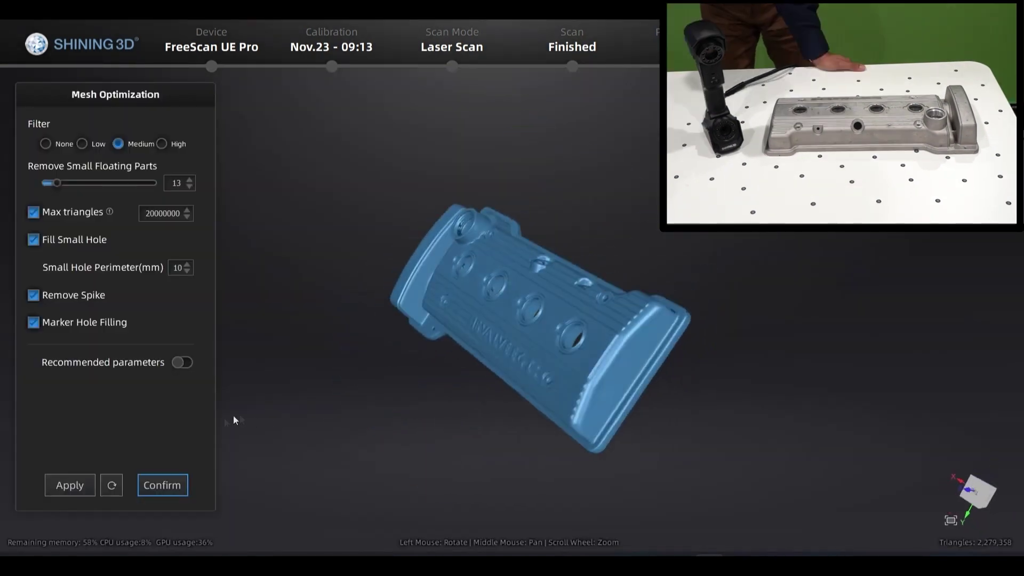
{"action": "left_click_drag", "start_coordinate": [233, 420], "coordinate": [493, 420]}
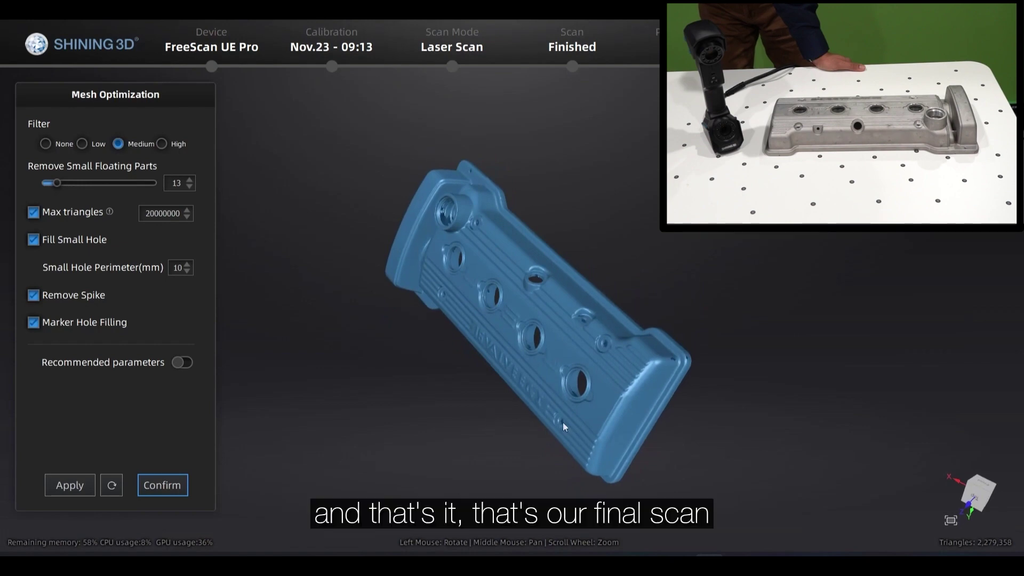